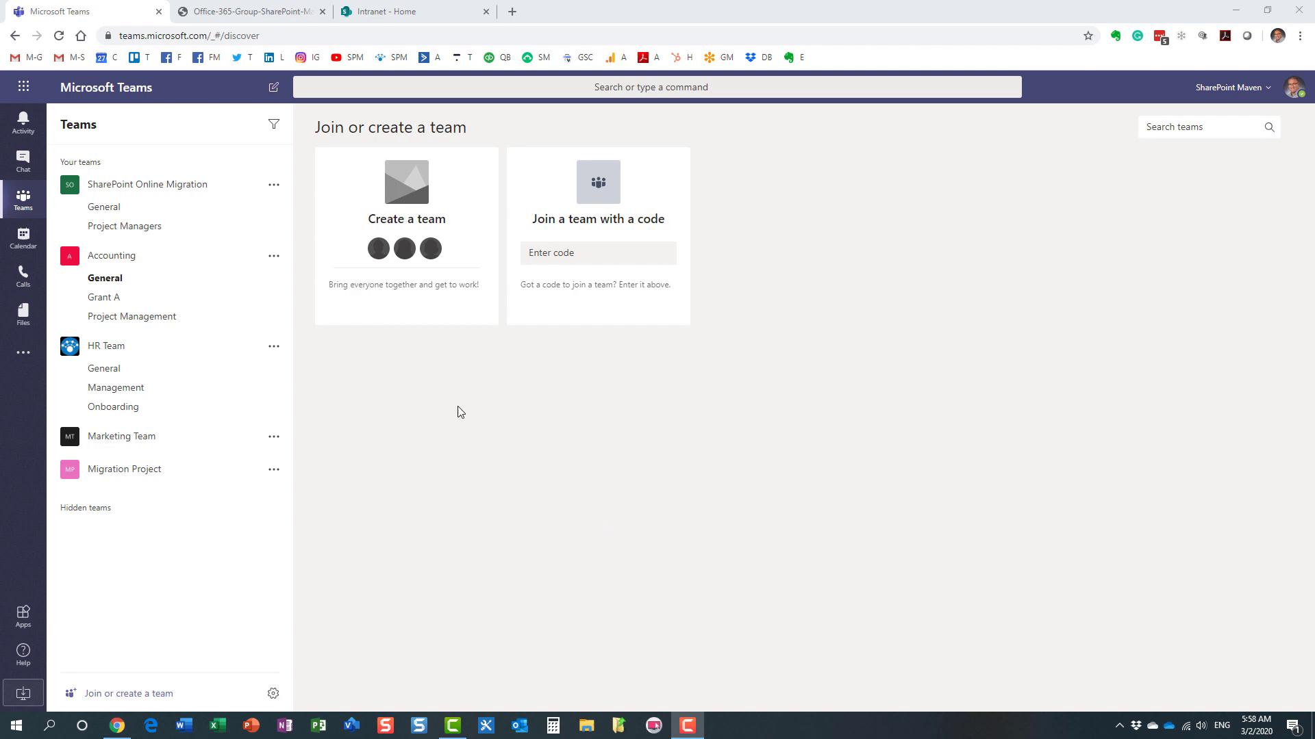
Step: Preview the build-from-scratch team type choices in Teams, then close the dialog without creating a team
{"action": "left_click", "coordinate": [133, 698]}
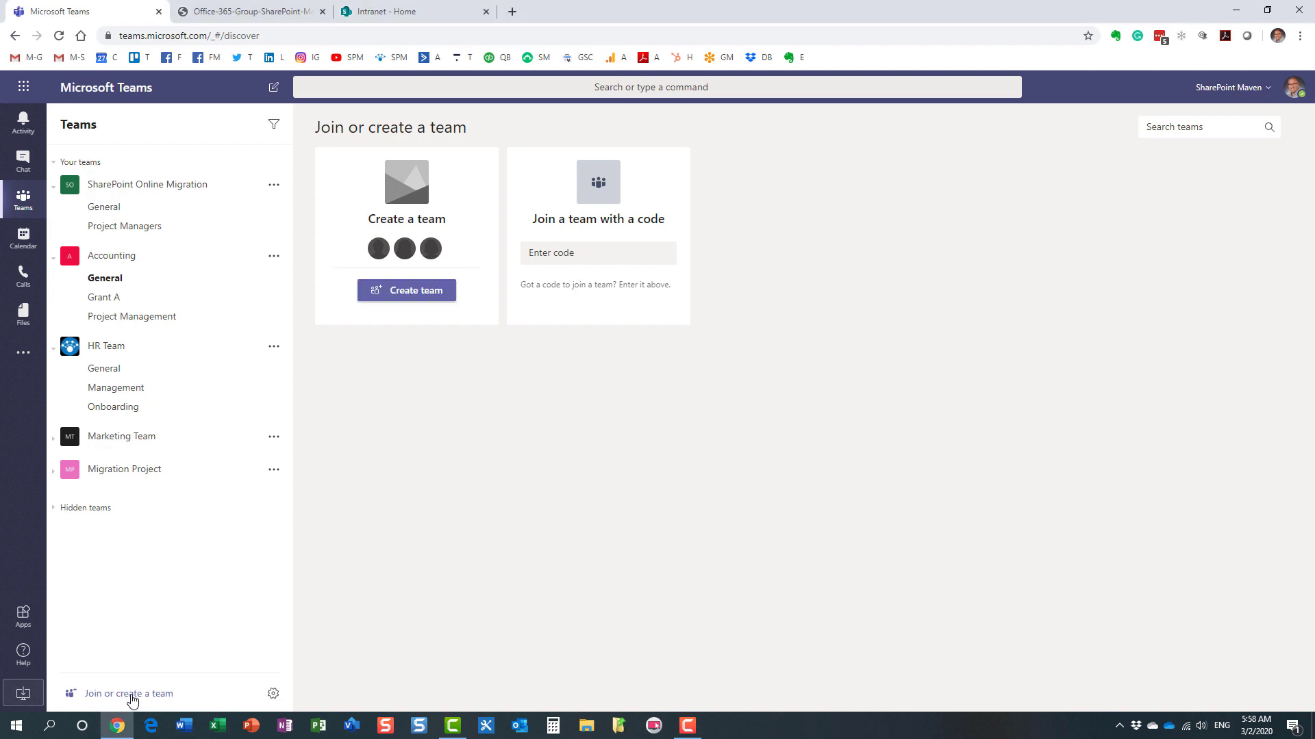
{"action": "left_click", "coordinate": [408, 293]}
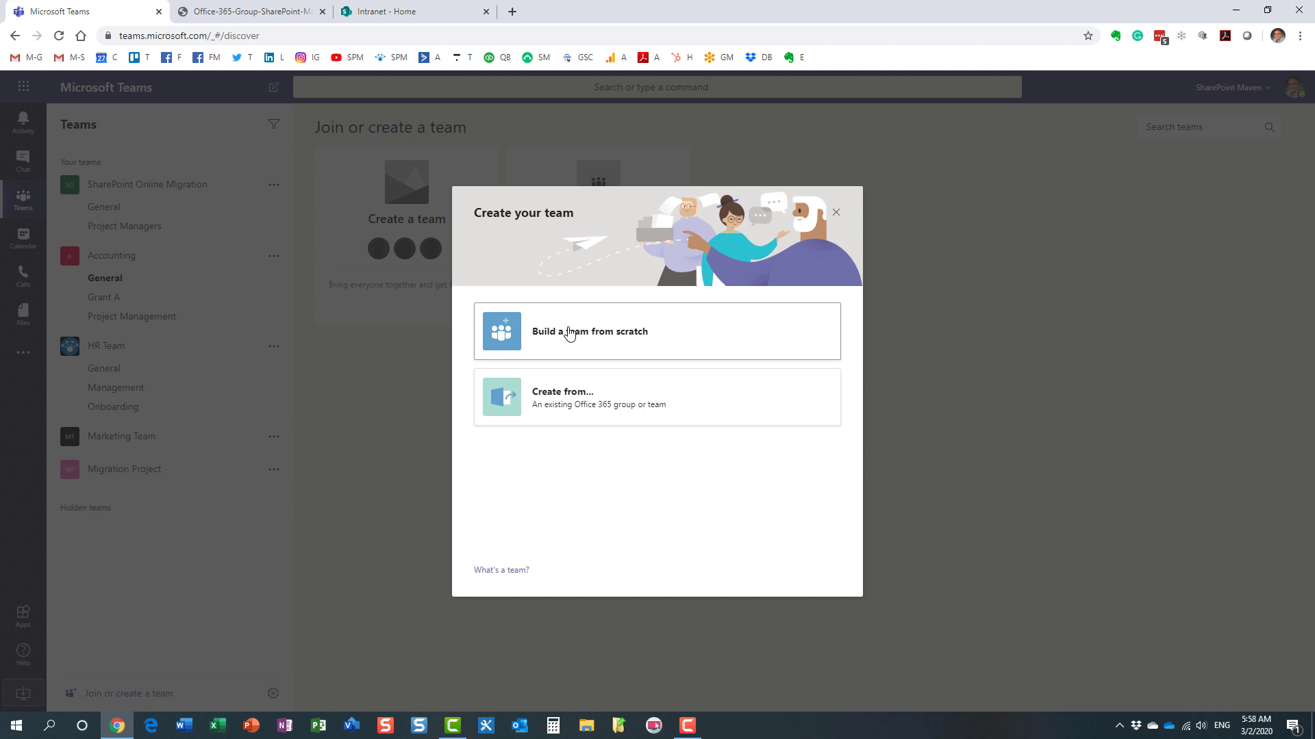
{"action": "left_click", "coordinate": [606, 338]}
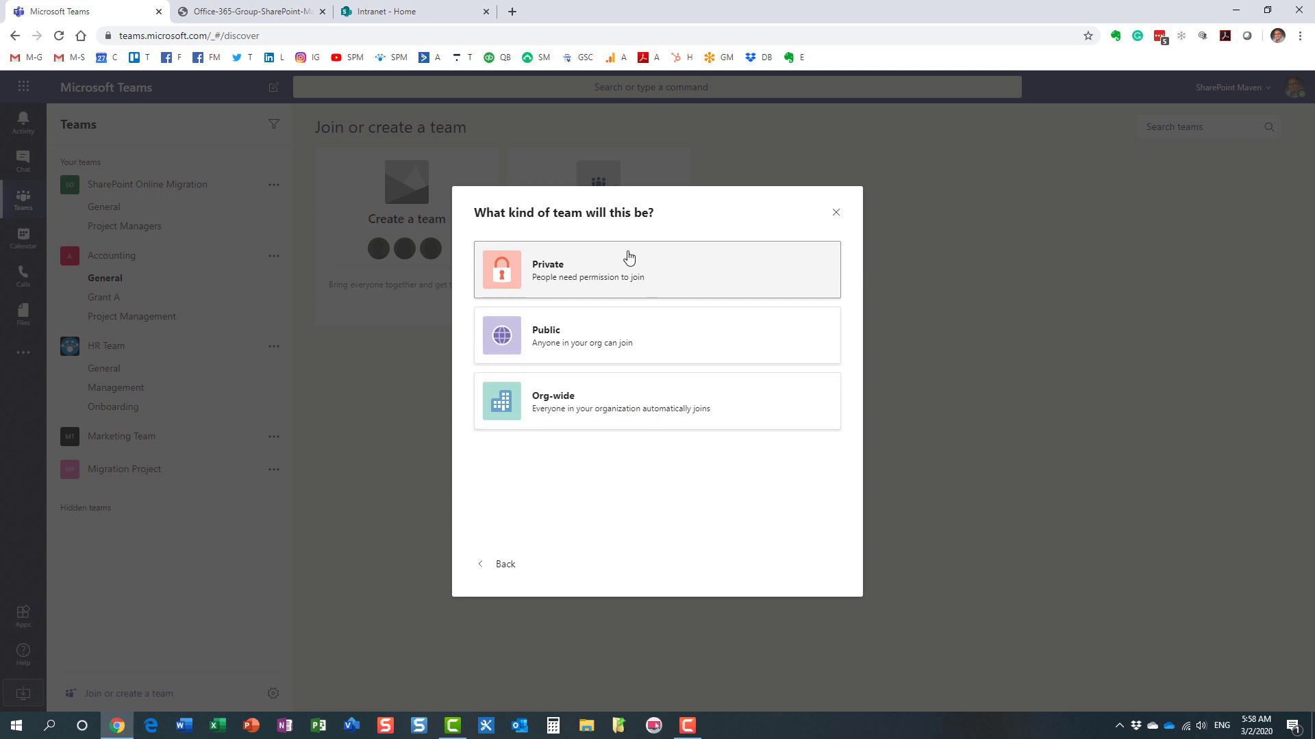
{"action": "left_click", "coordinate": [836, 213]}
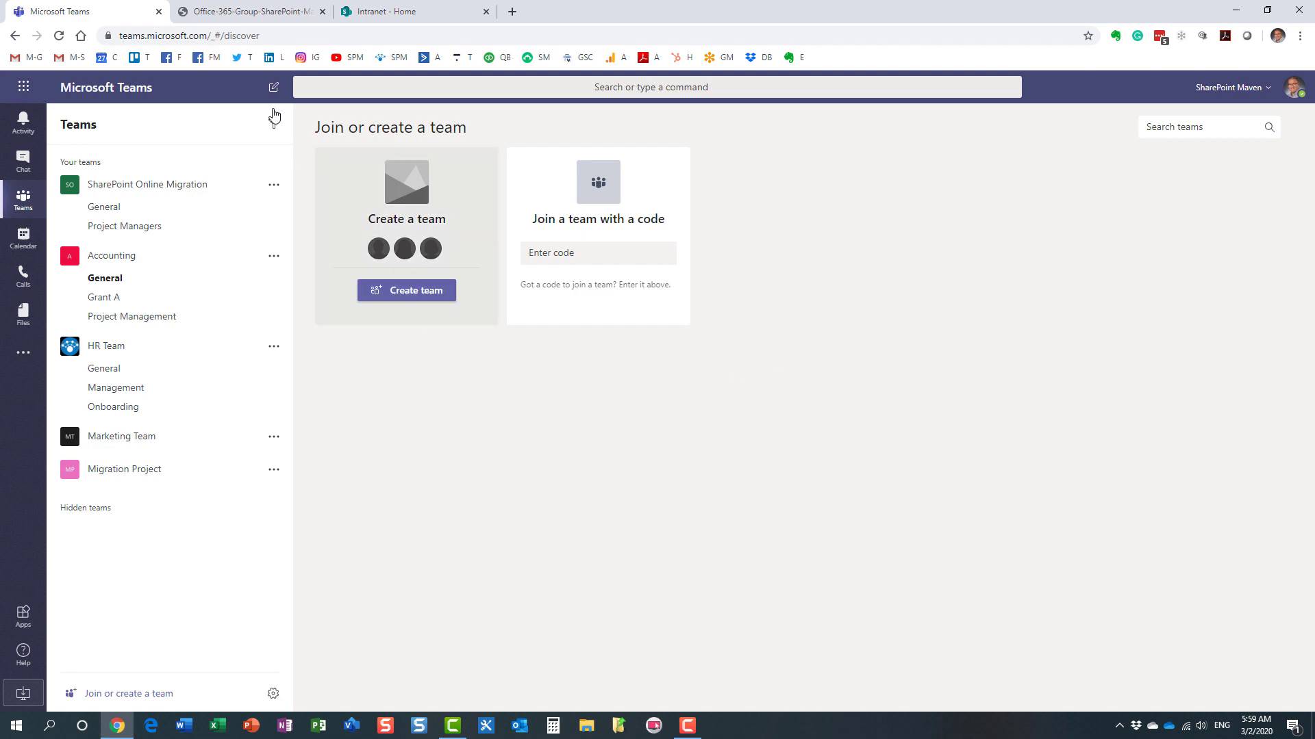
{"action": "left_click", "coordinate": [277, 14]}
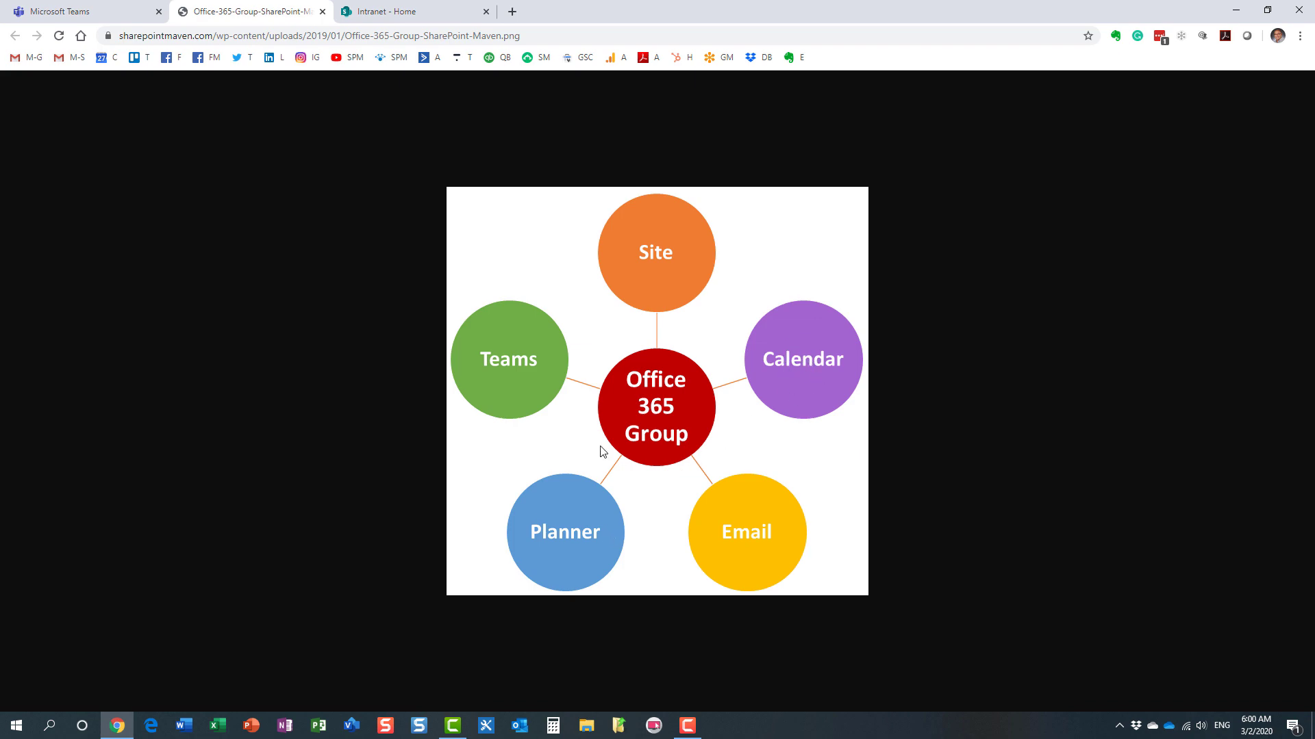
Step: Go from the Intranet page through the app launcher to SharePoint and start a new site
{"action": "left_click", "coordinate": [411, 15]}
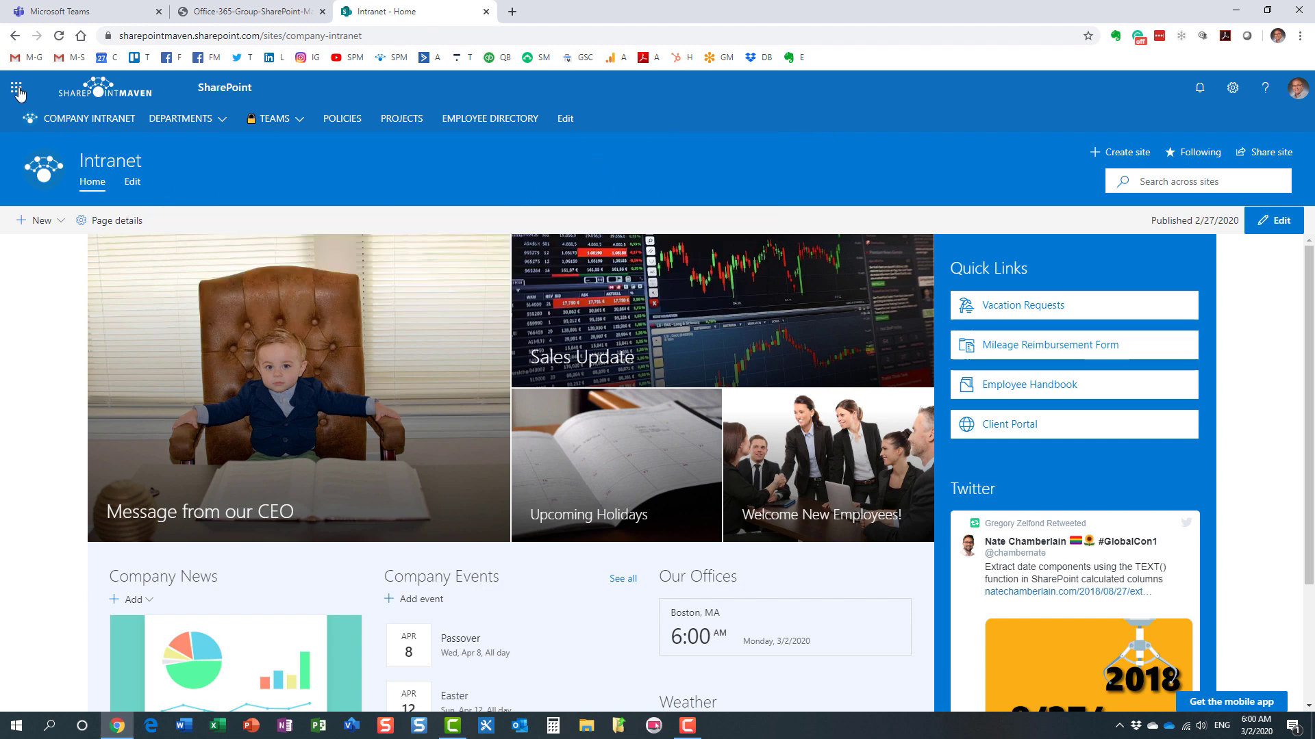
{"action": "left_click", "coordinate": [15, 87]}
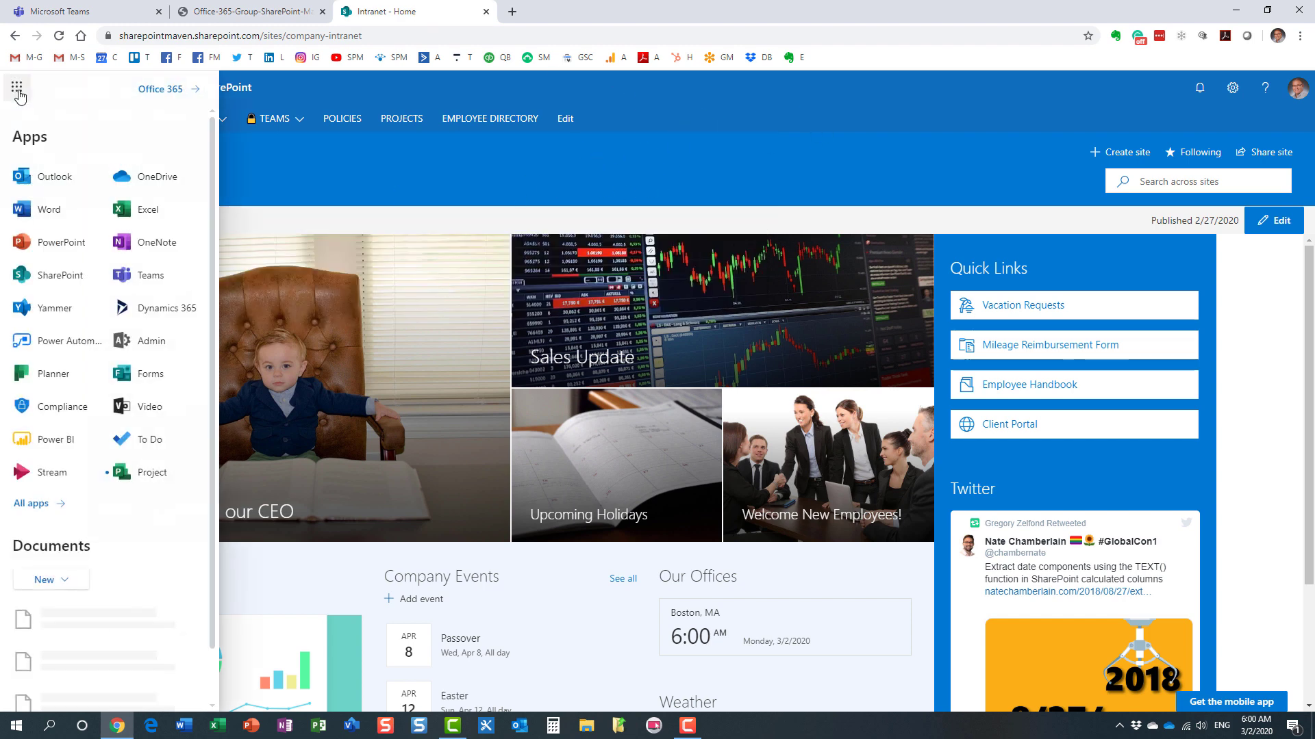
{"action": "left_click", "coordinate": [60, 275]}
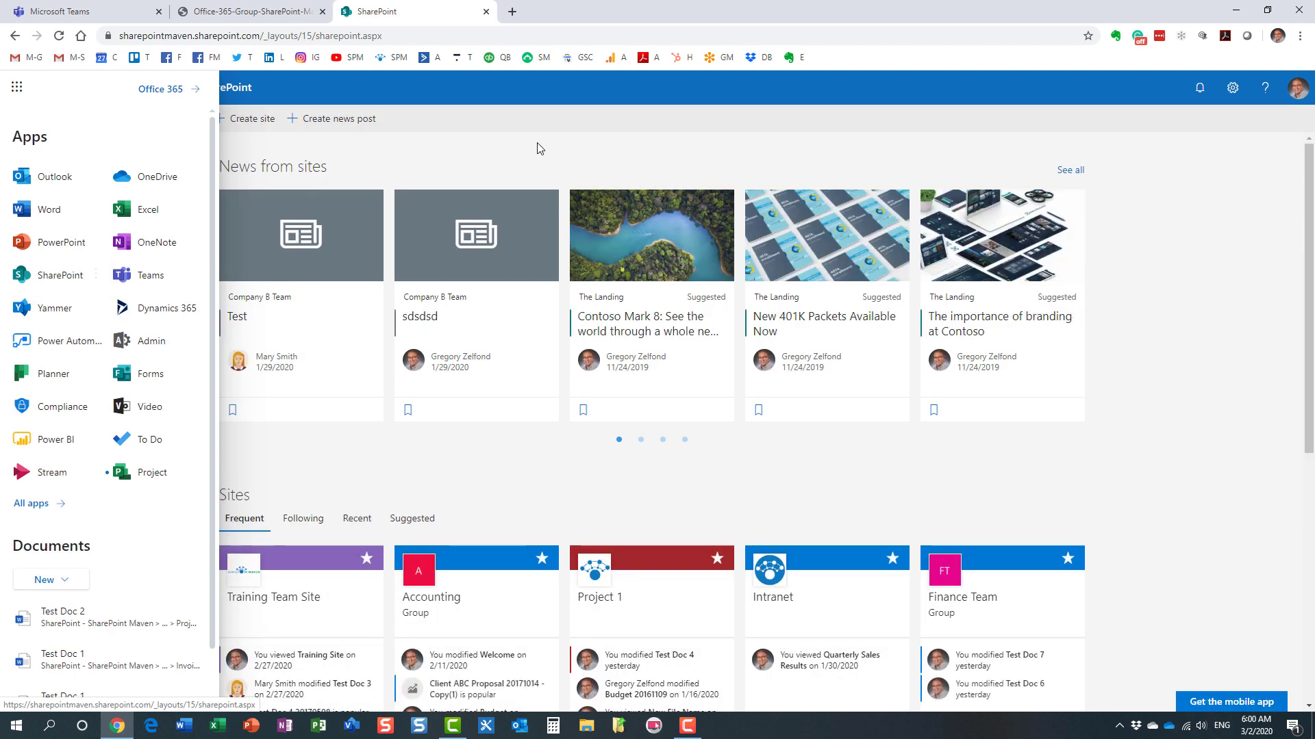
{"action": "left_click", "coordinate": [250, 124]}
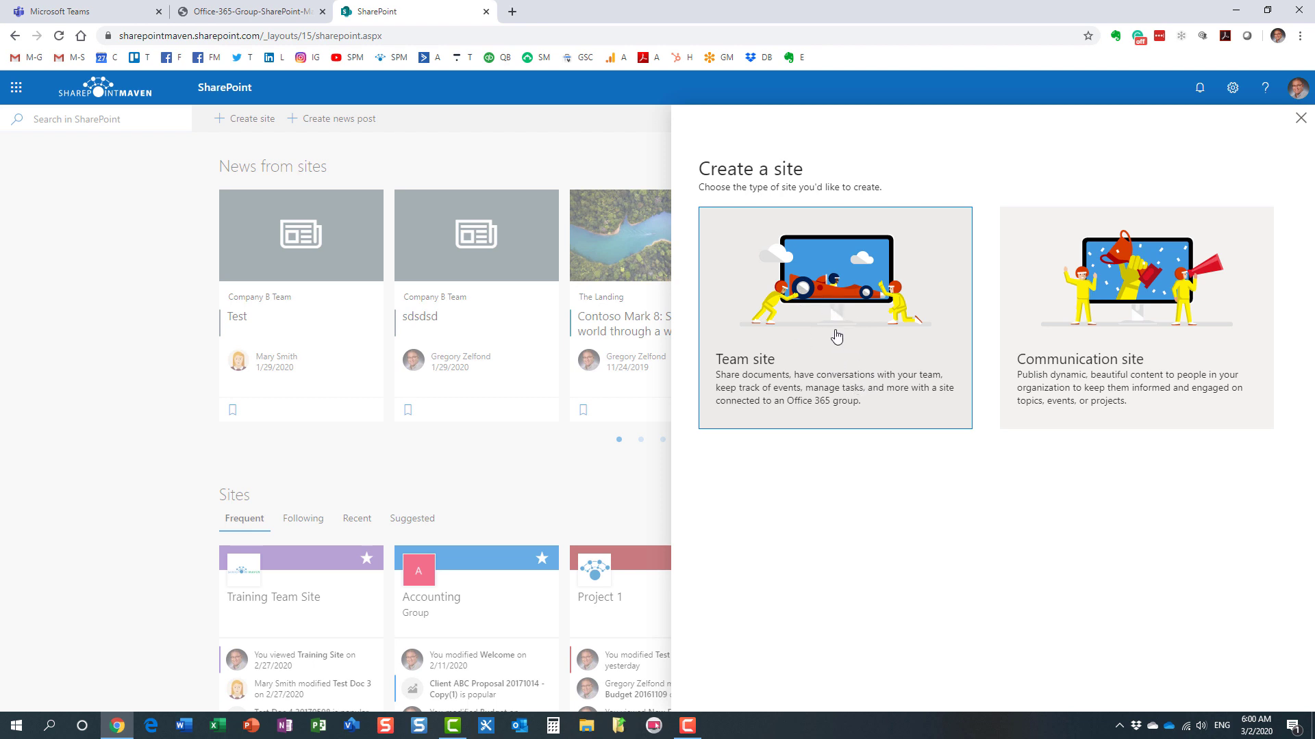
Step: Choose Team site and name it 'Project ABCDEFG' so its group alias and address are available
{"action": "left_click", "coordinate": [824, 300]}
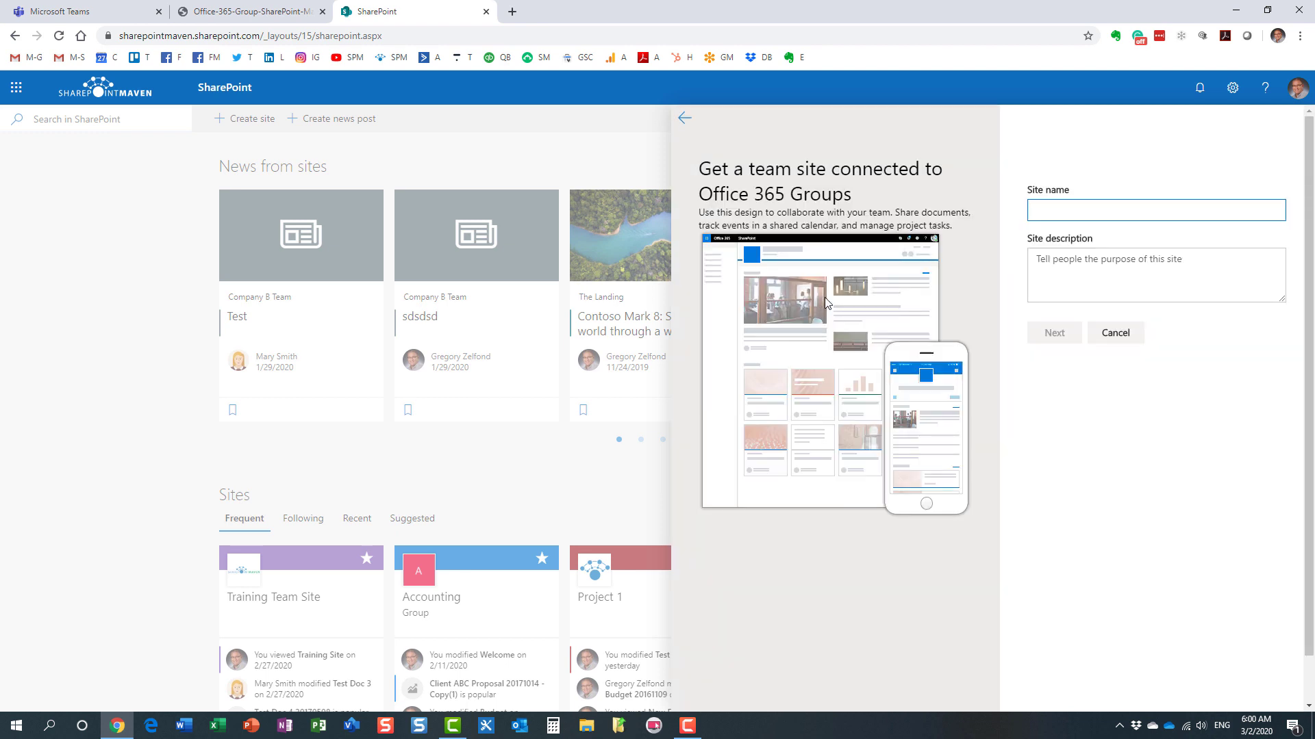
{"action": "type", "text": "Project ABC"}
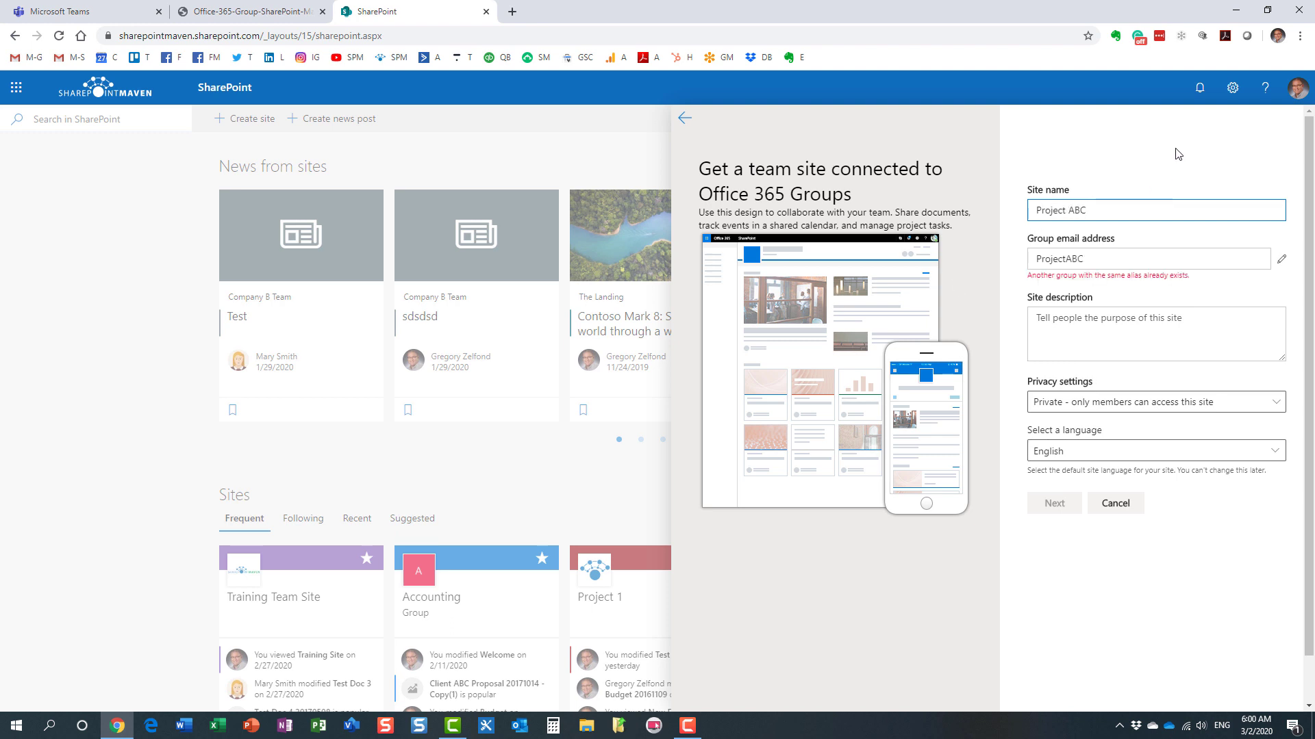
{"action": "left_click", "coordinate": [1102, 257]}
{"action": "left_click", "coordinate": [1100, 210]}
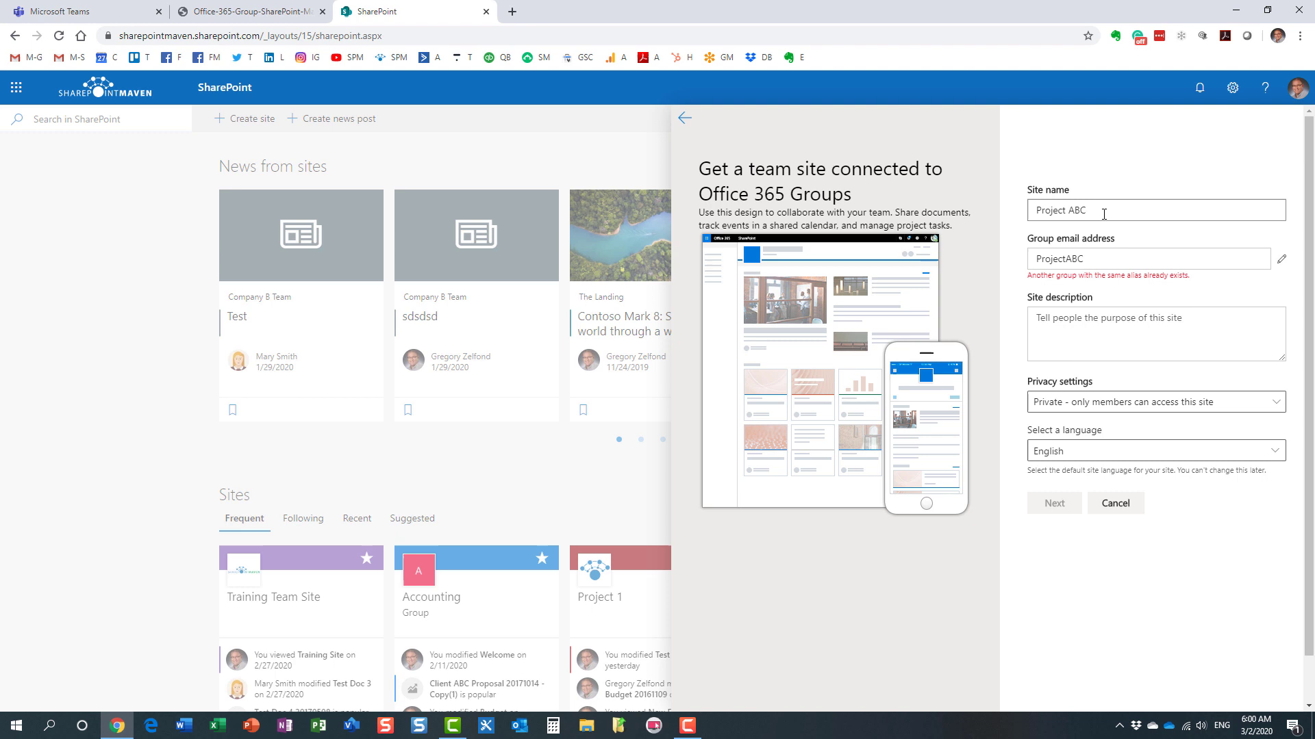
{"action": "type", "text": "DEFG"}
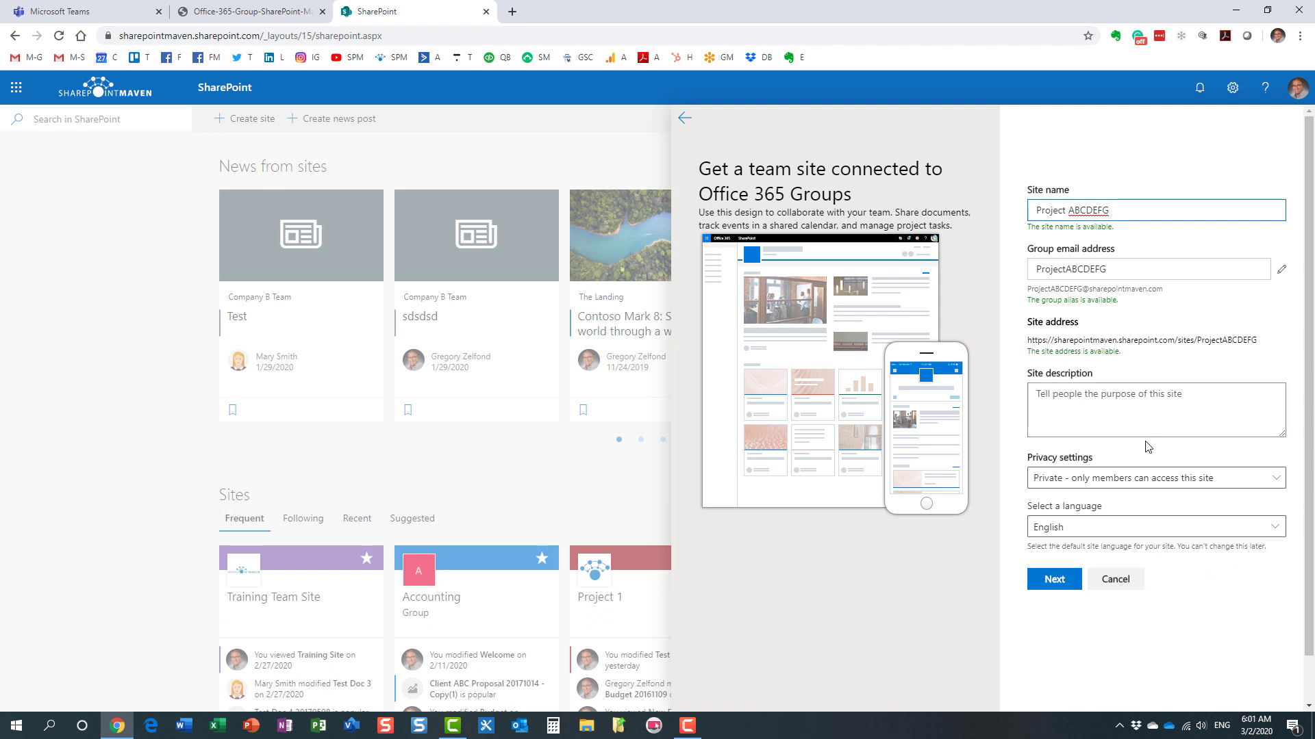
Step: Check the site's privacy options, then cancel and discard the unfinished Project ABCDEFG site
{"action": "left_click", "coordinate": [1277, 480]}
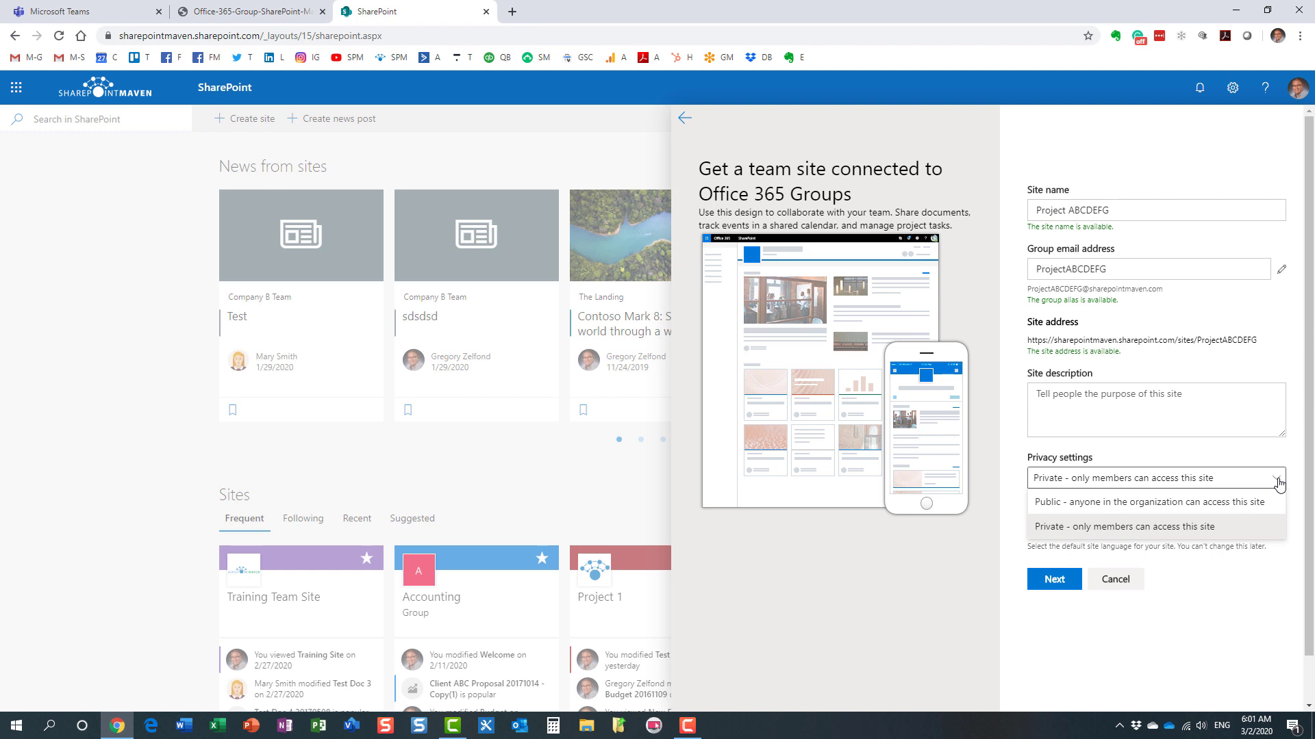
{"action": "left_click", "coordinate": [1115, 579]}
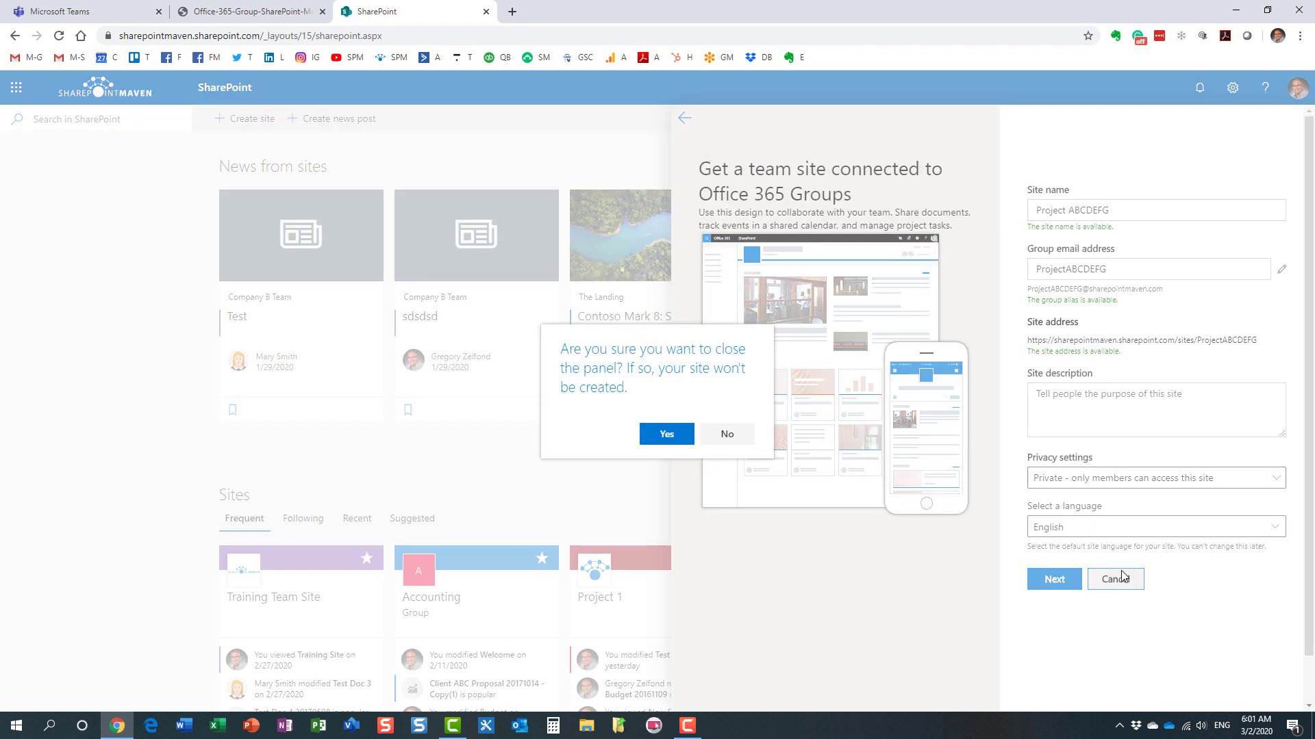
{"action": "left_click", "coordinate": [668, 436]}
Step: Back in Microsoft Teams, begin creating a new team built from scratch
{"action": "left_click", "coordinate": [112, 13]}
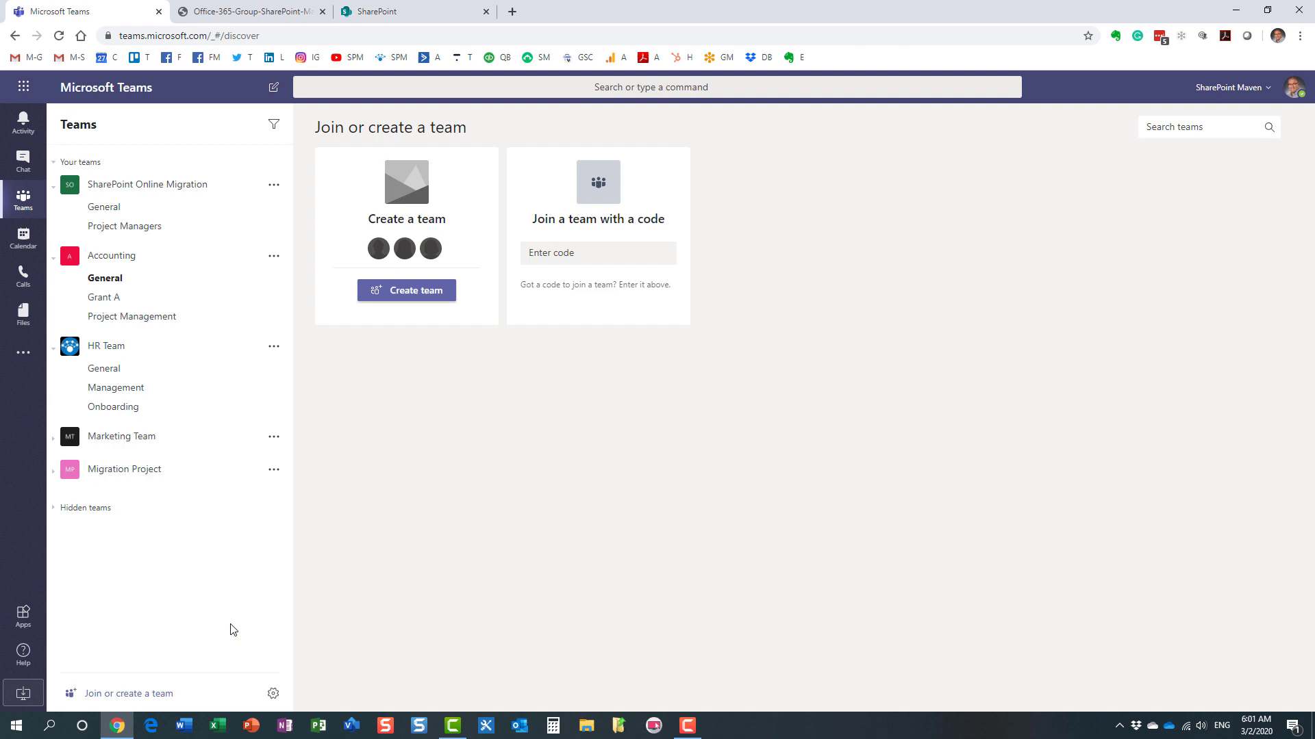
{"action": "left_click", "coordinate": [405, 293]}
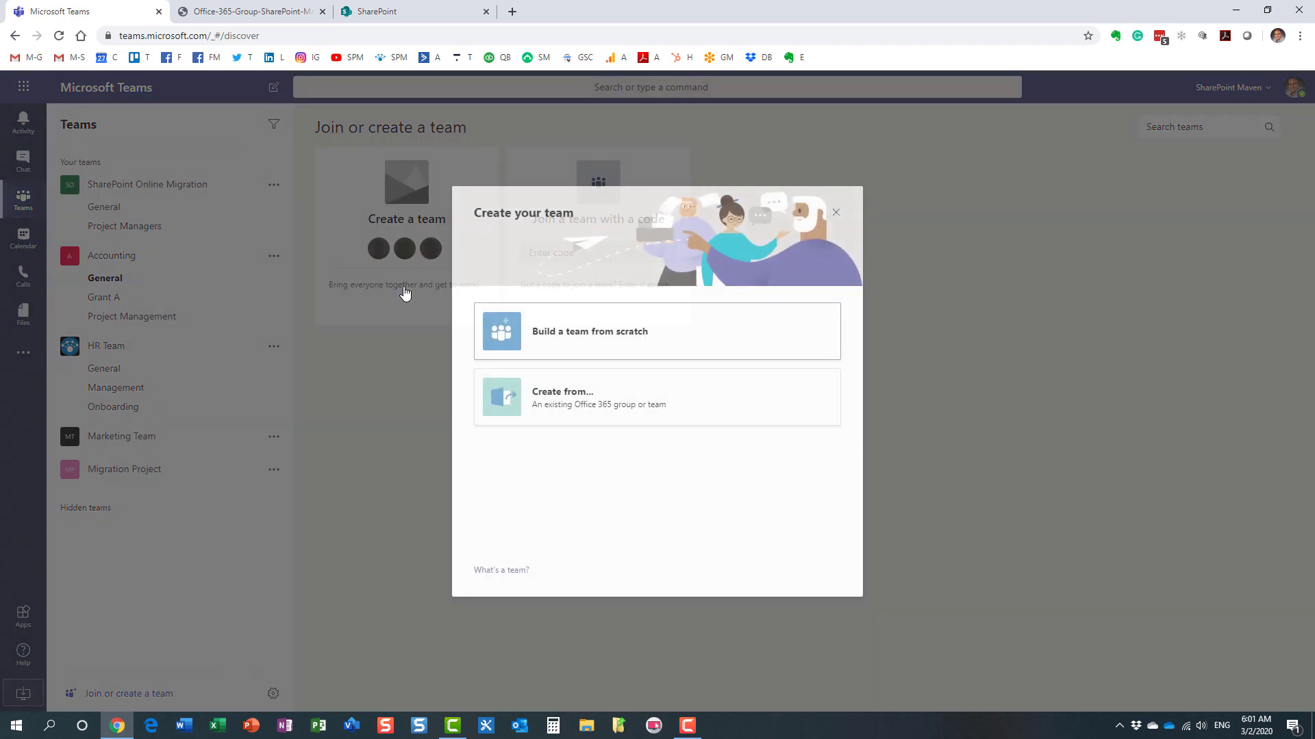
{"action": "left_click", "coordinate": [651, 340]}
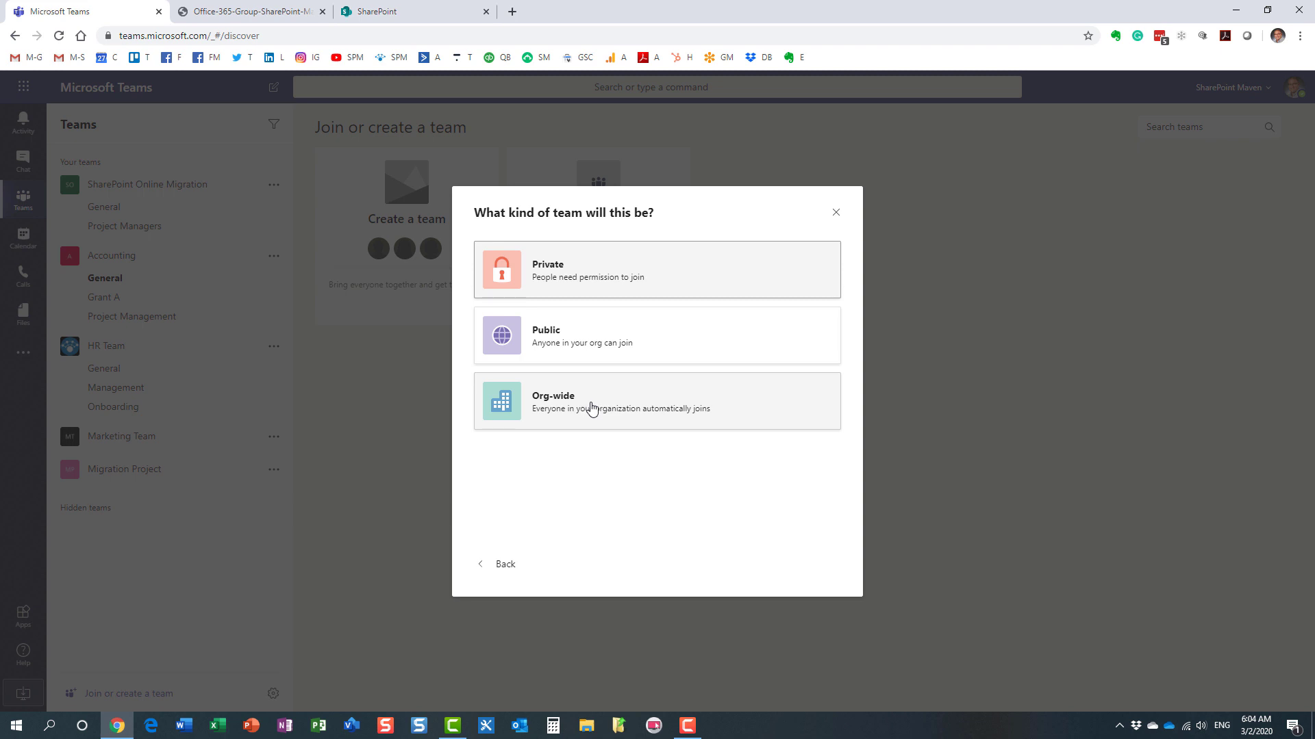
{"action": "left_click", "coordinate": [249, 15]}
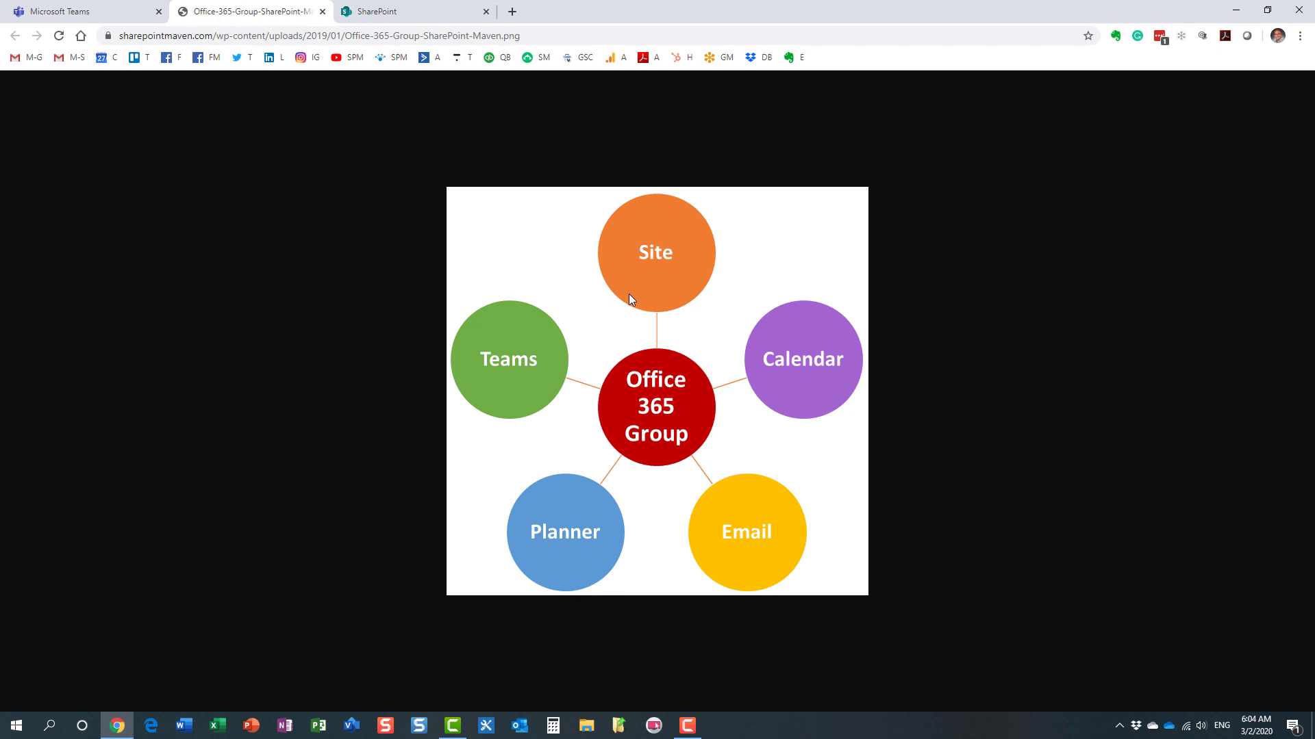
{"action": "left_click", "coordinate": [62, 11]}
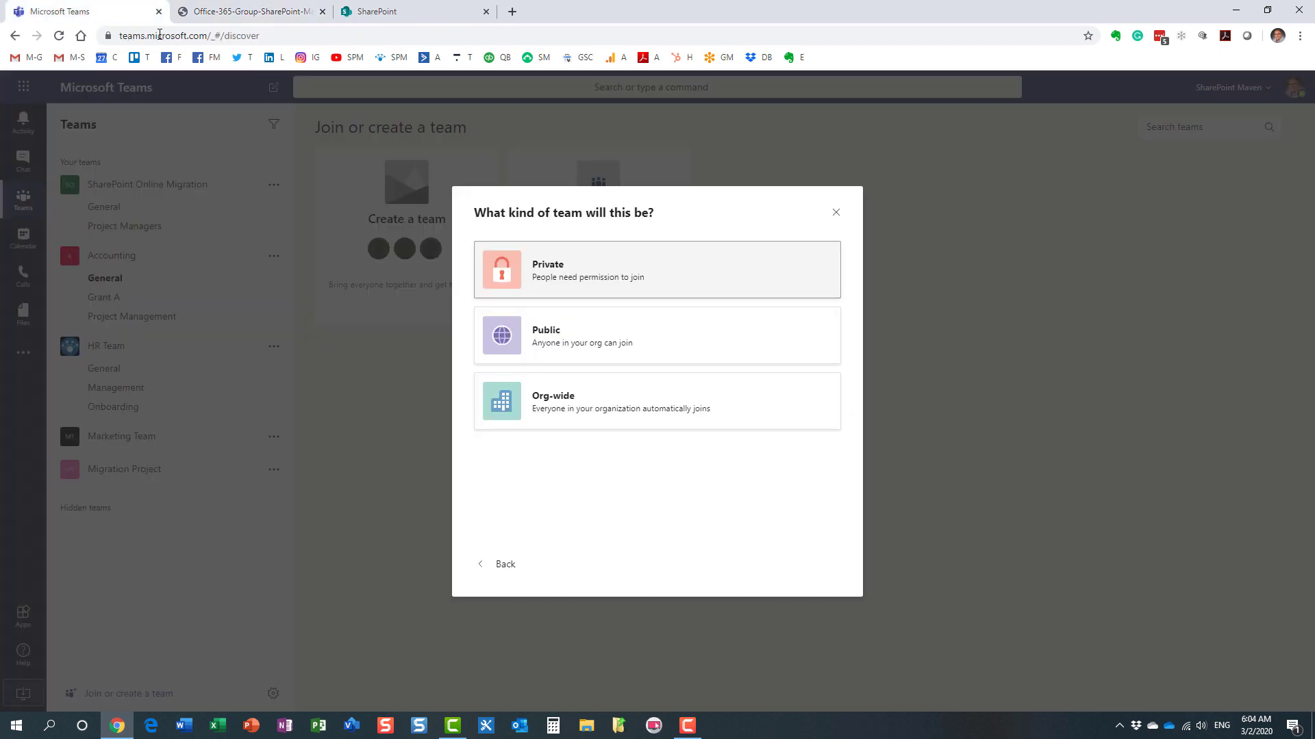
Step: Make the team Org-wide, name it 'SharePoint Maven Org Wide', and create it
{"action": "left_click", "coordinate": [573, 411]}
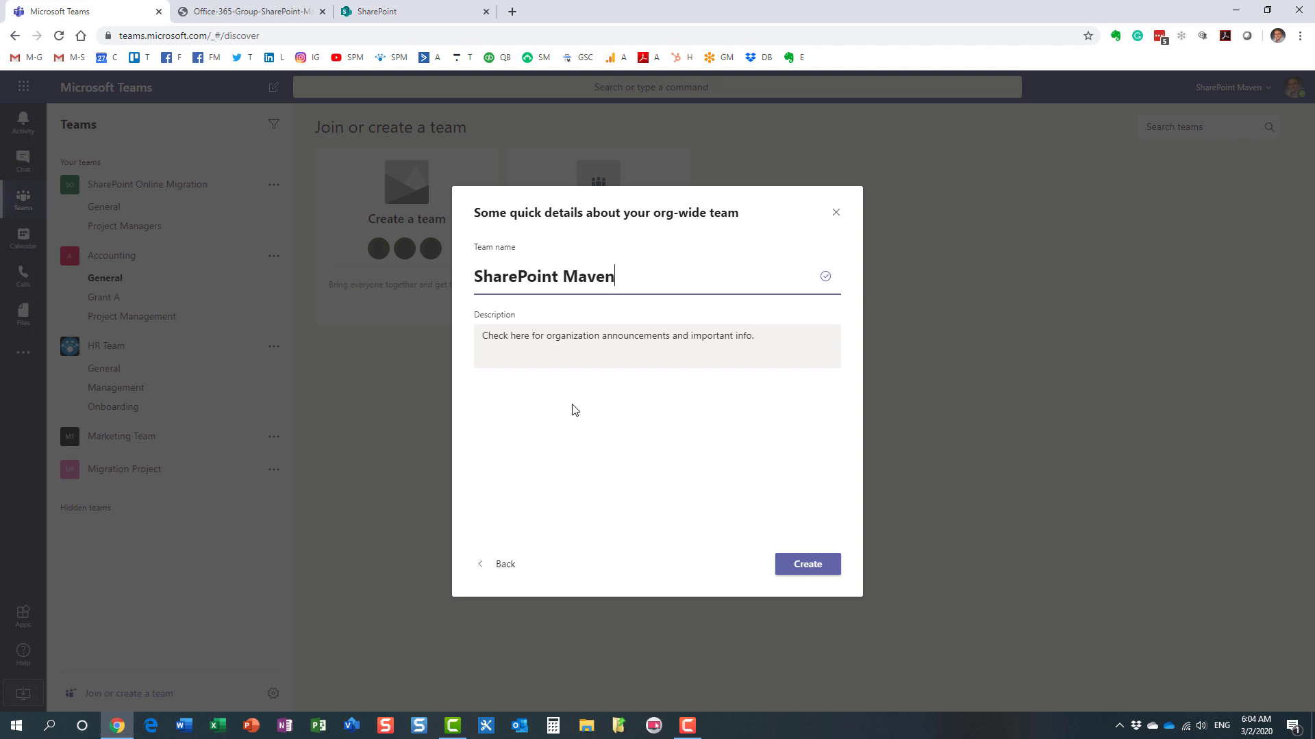
{"action": "type", "text": "Org Wide"}
{"action": "left_click", "coordinate": [797, 564]}
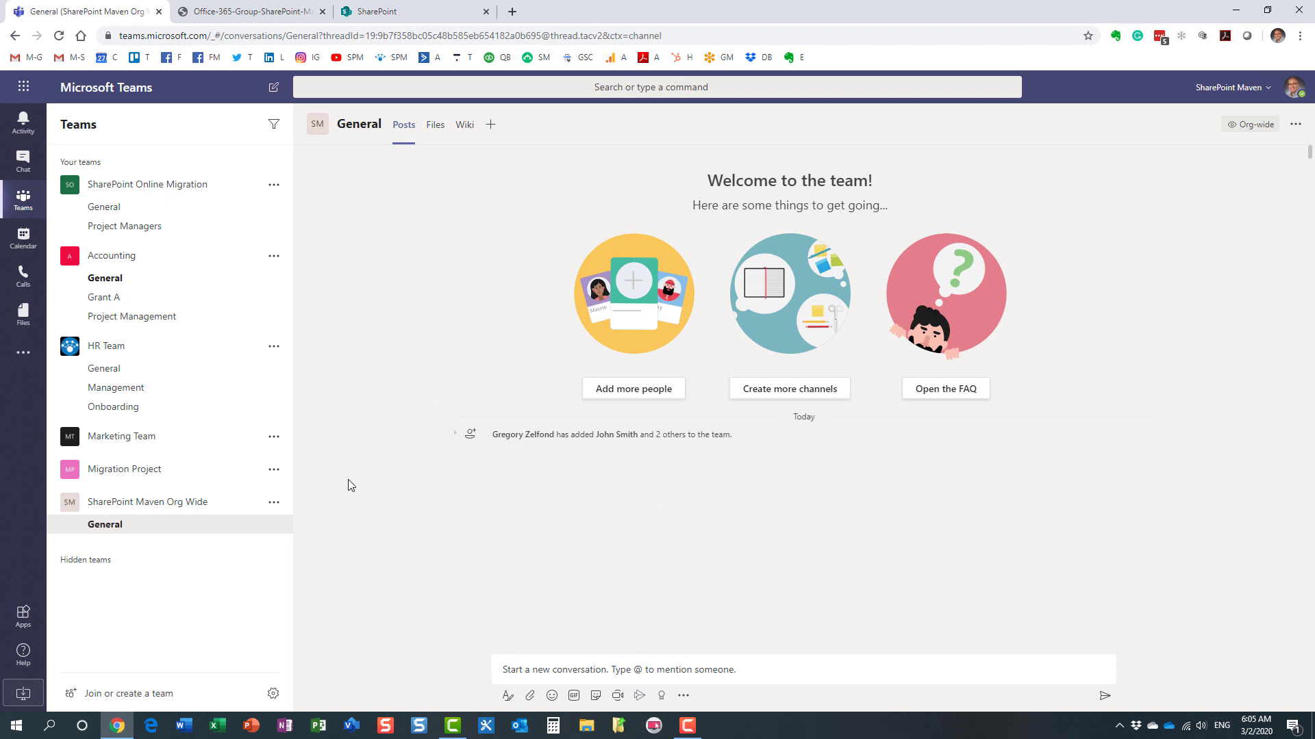
{"action": "left_click", "coordinate": [273, 503]}
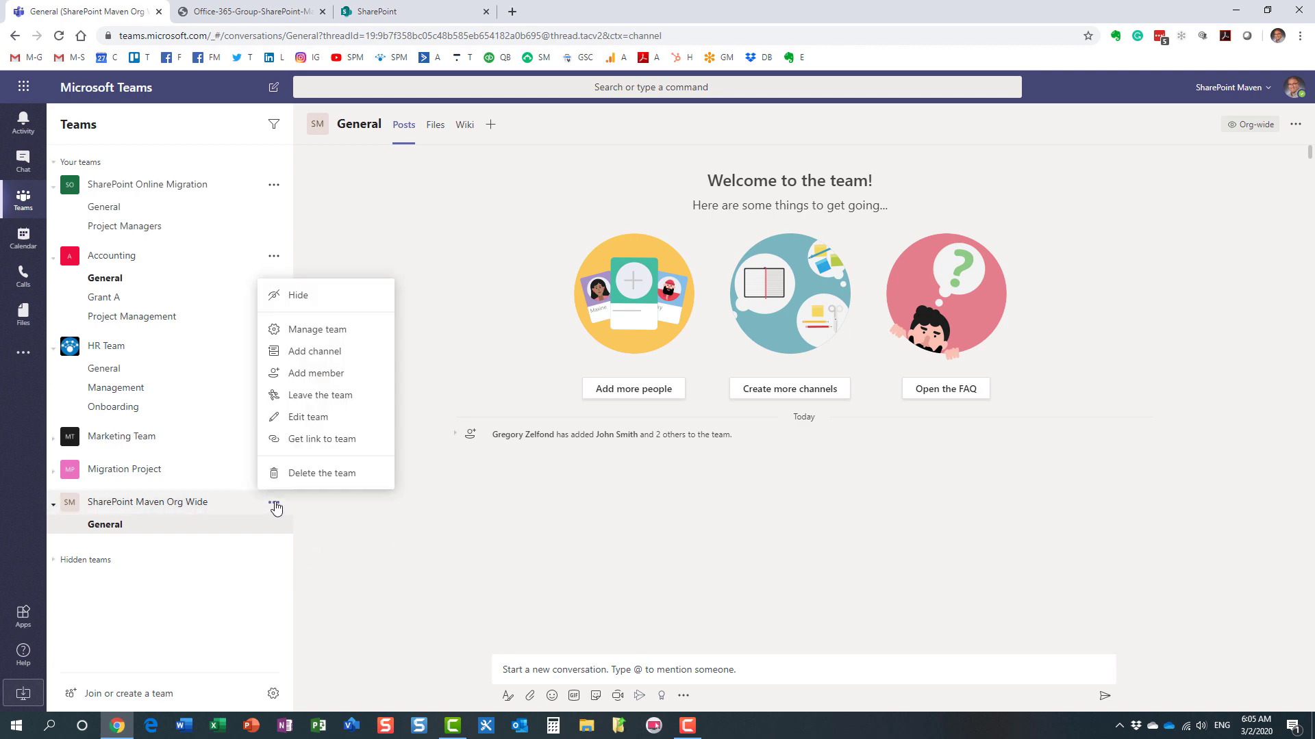
{"action": "left_click", "coordinate": [470, 545]}
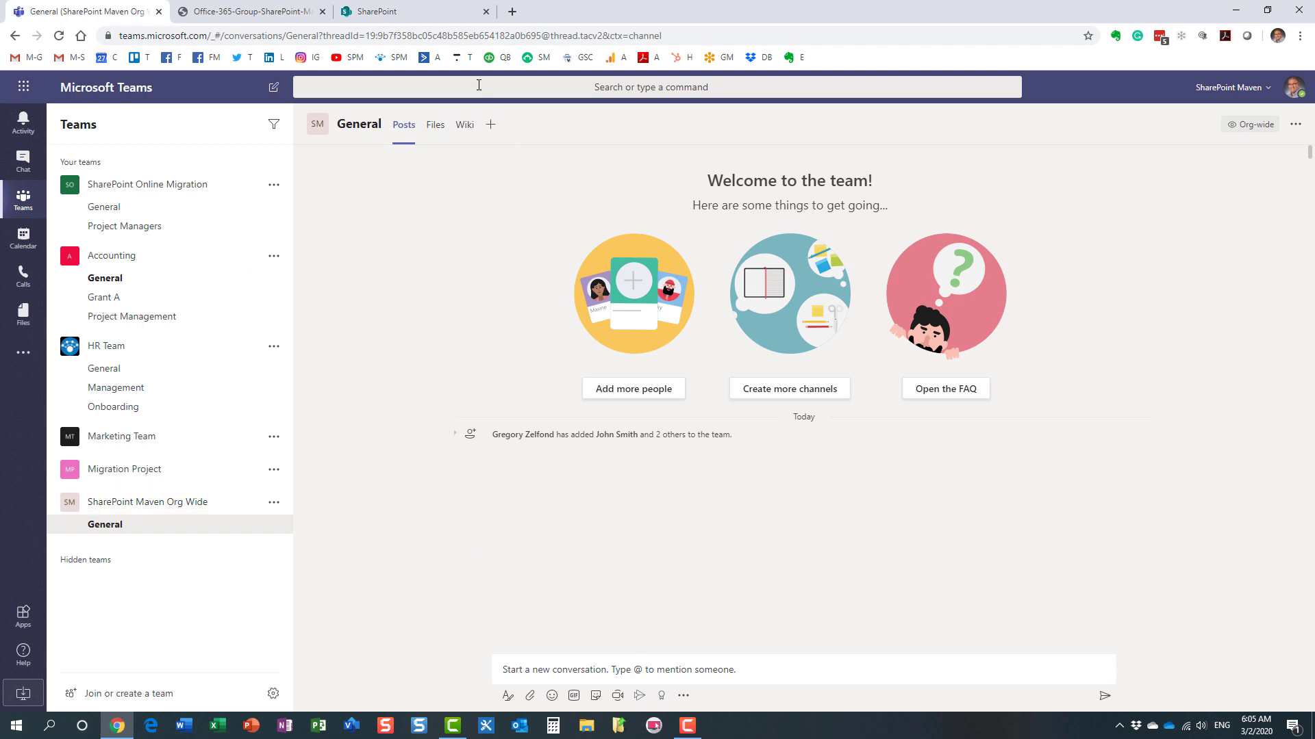
{"action": "left_click", "coordinate": [437, 130]}
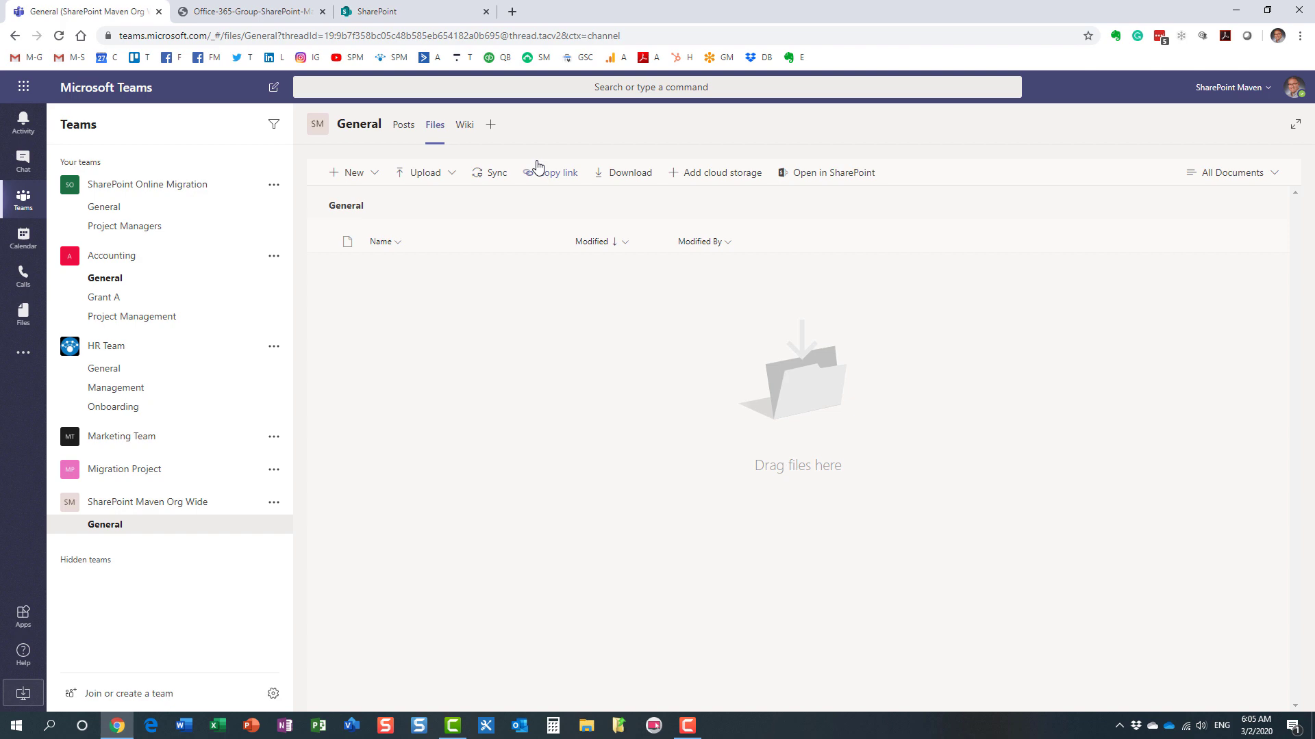
{"action": "left_click", "coordinate": [404, 129]}
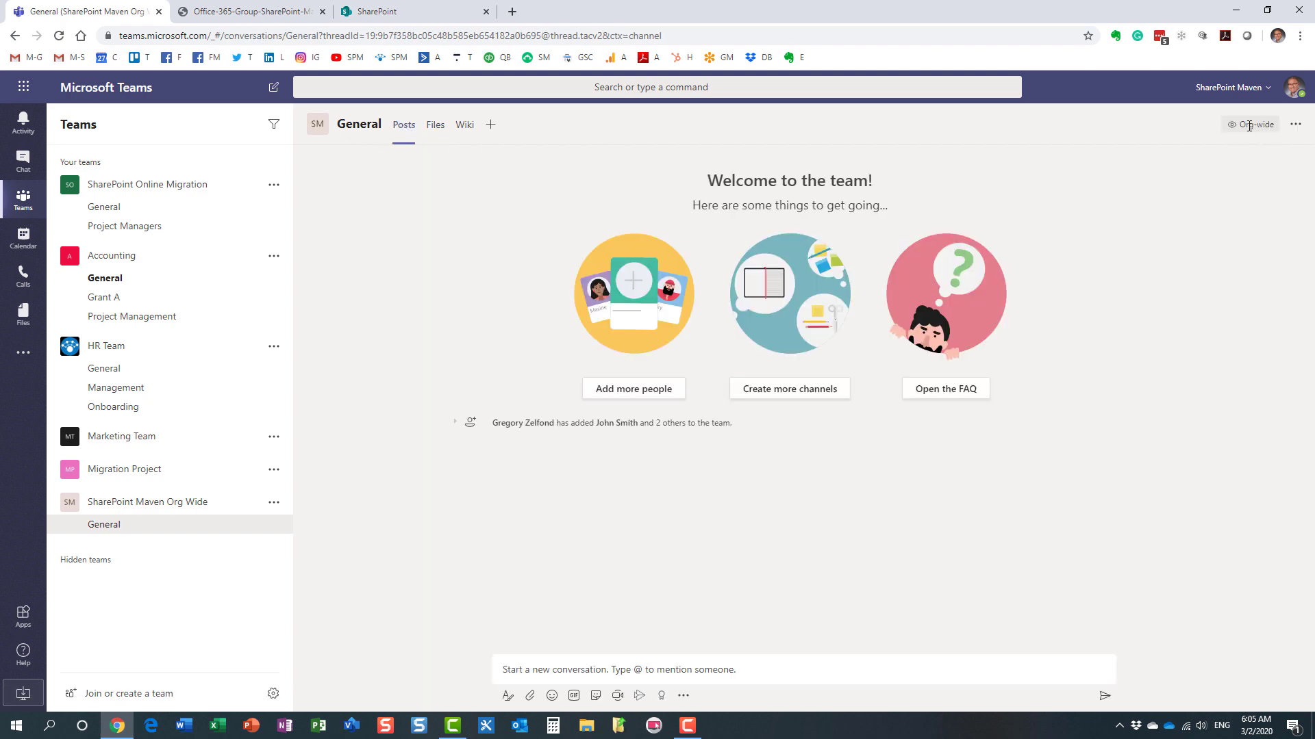
Step: Check the Org-wide badge and view the General channel's still-empty Files
{"action": "mouse_move", "coordinate": [1244, 132]}
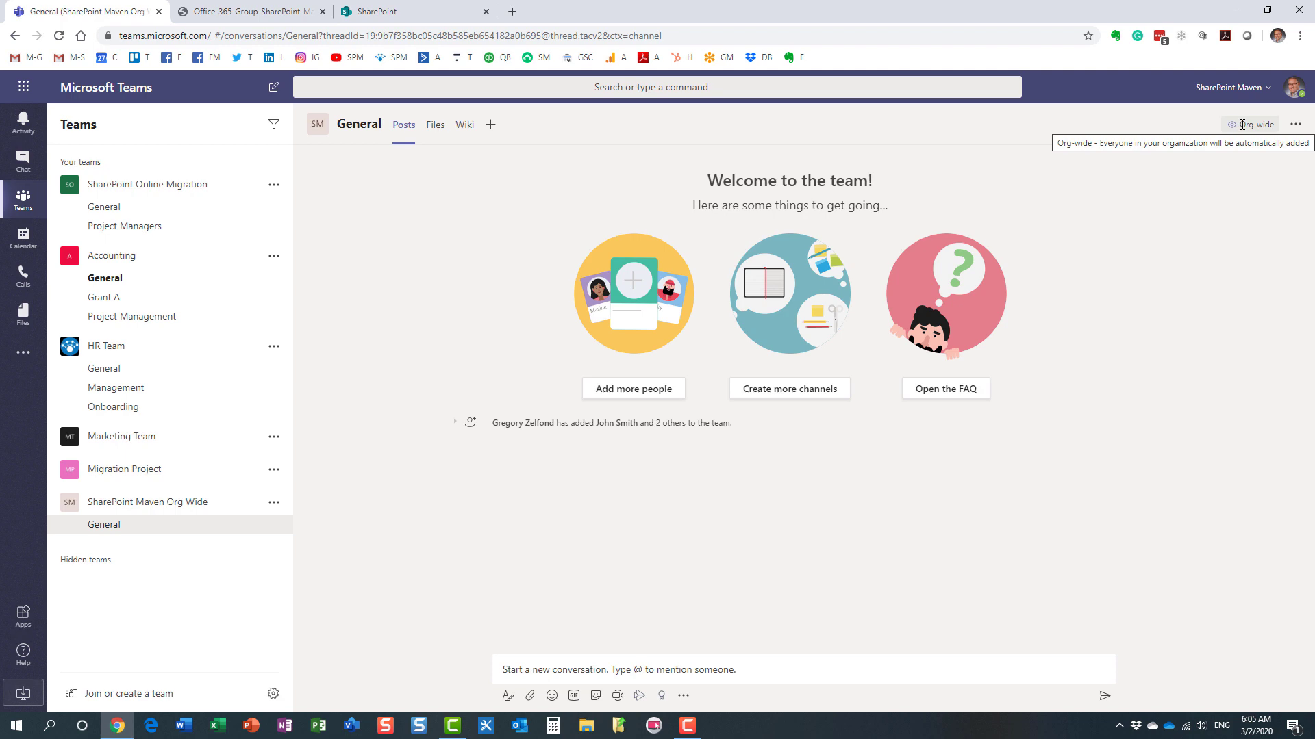
{"action": "left_click", "coordinate": [436, 128]}
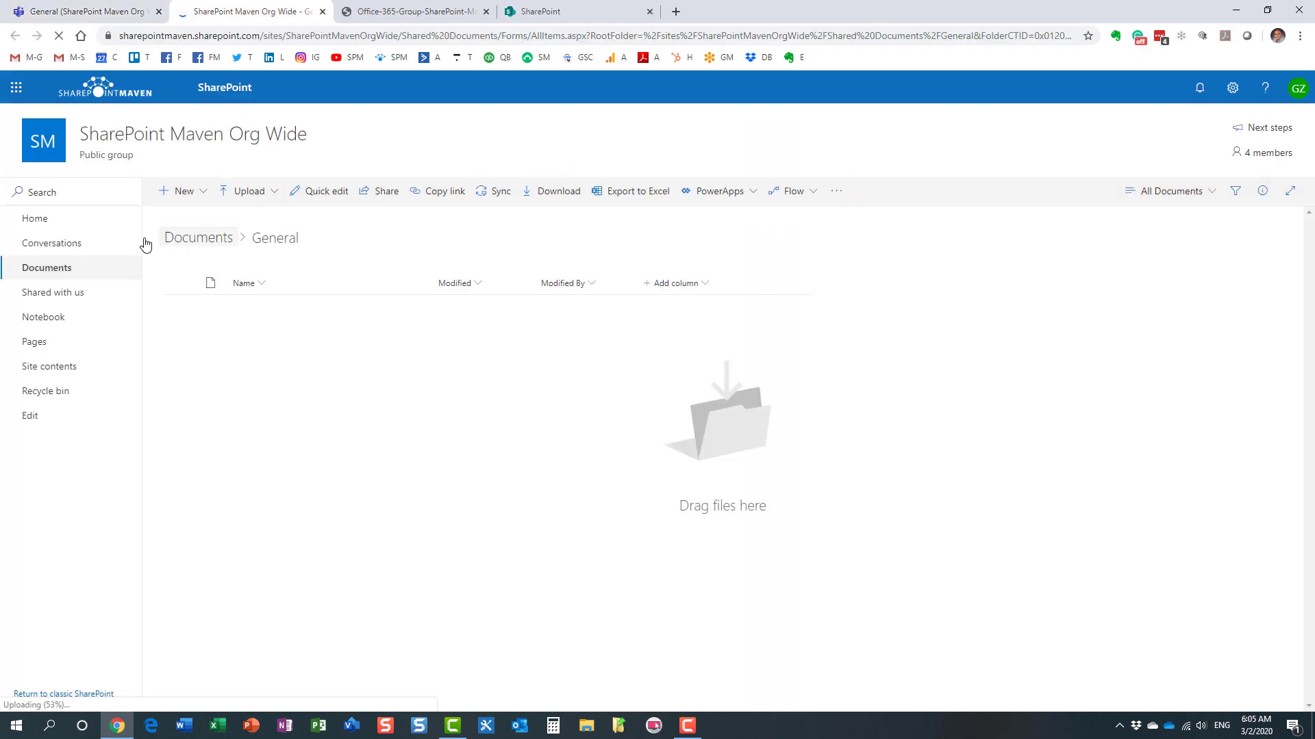
Step: Go to the SharePoint Maven Org Wide site's Home page, showing the General folder and 4 members
{"action": "left_click", "coordinate": [39, 224]}
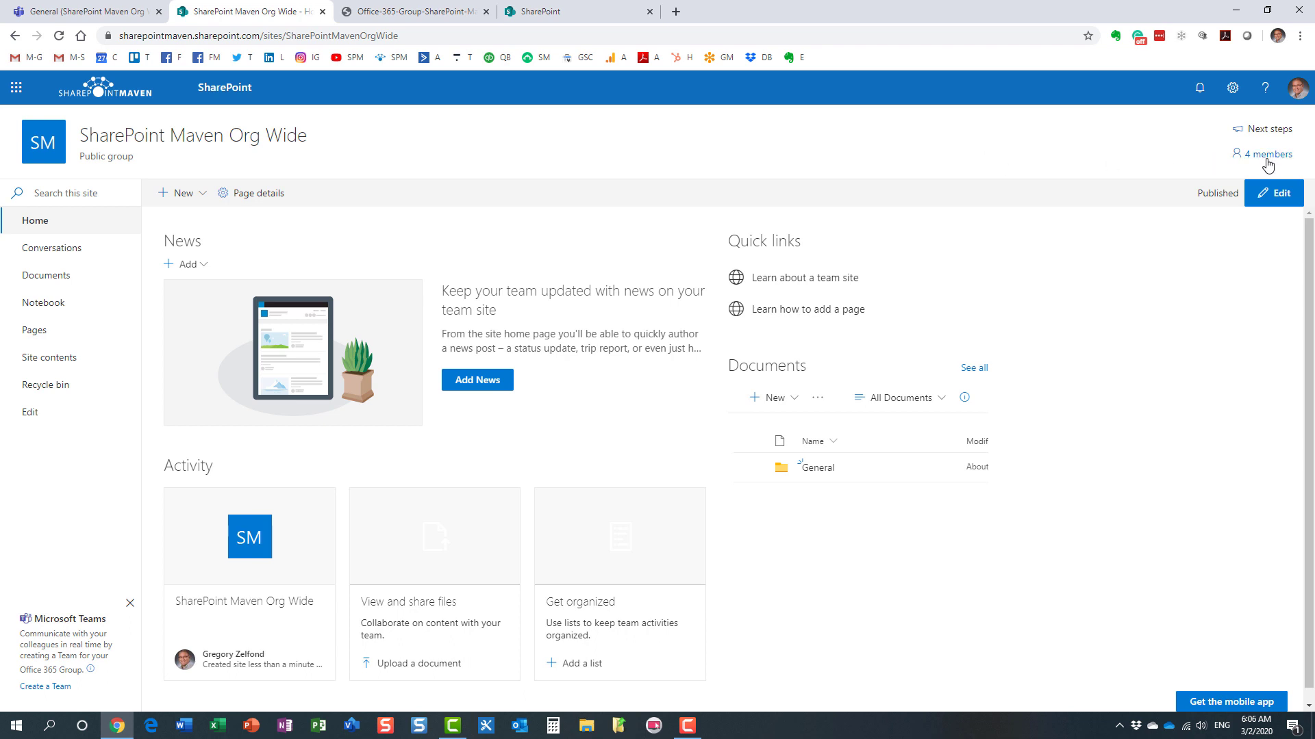
Step: Review the Group membership panel's one owner and three members, then close it
{"action": "left_click", "coordinate": [1263, 157]}
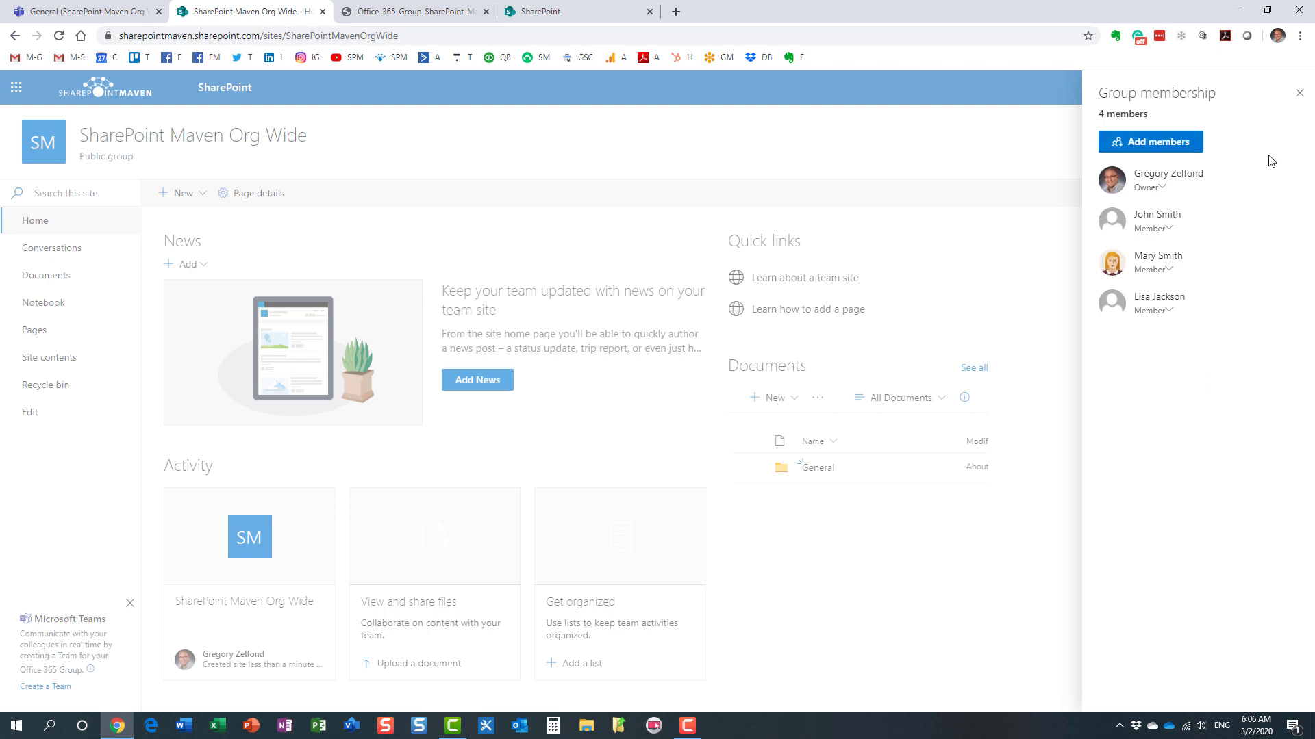
{"action": "left_click", "coordinate": [1300, 94]}
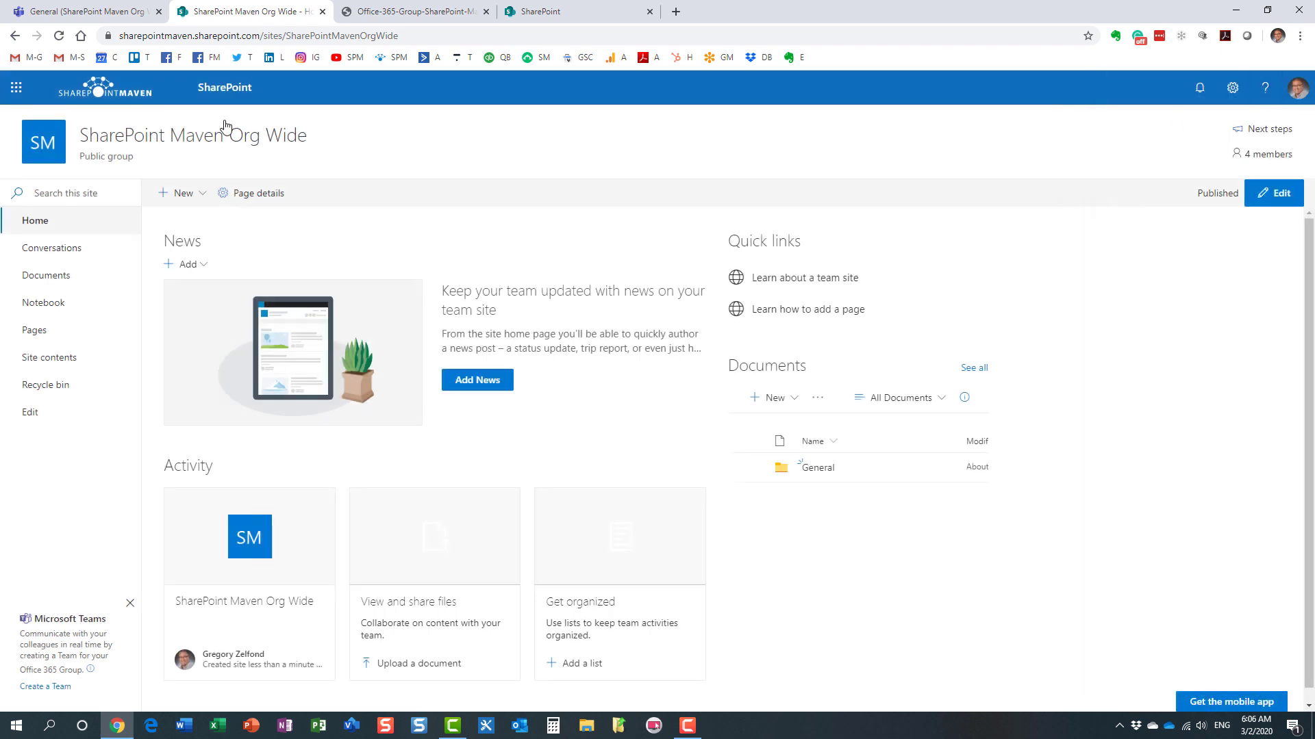
{"action": "left_click", "coordinate": [113, 17]}
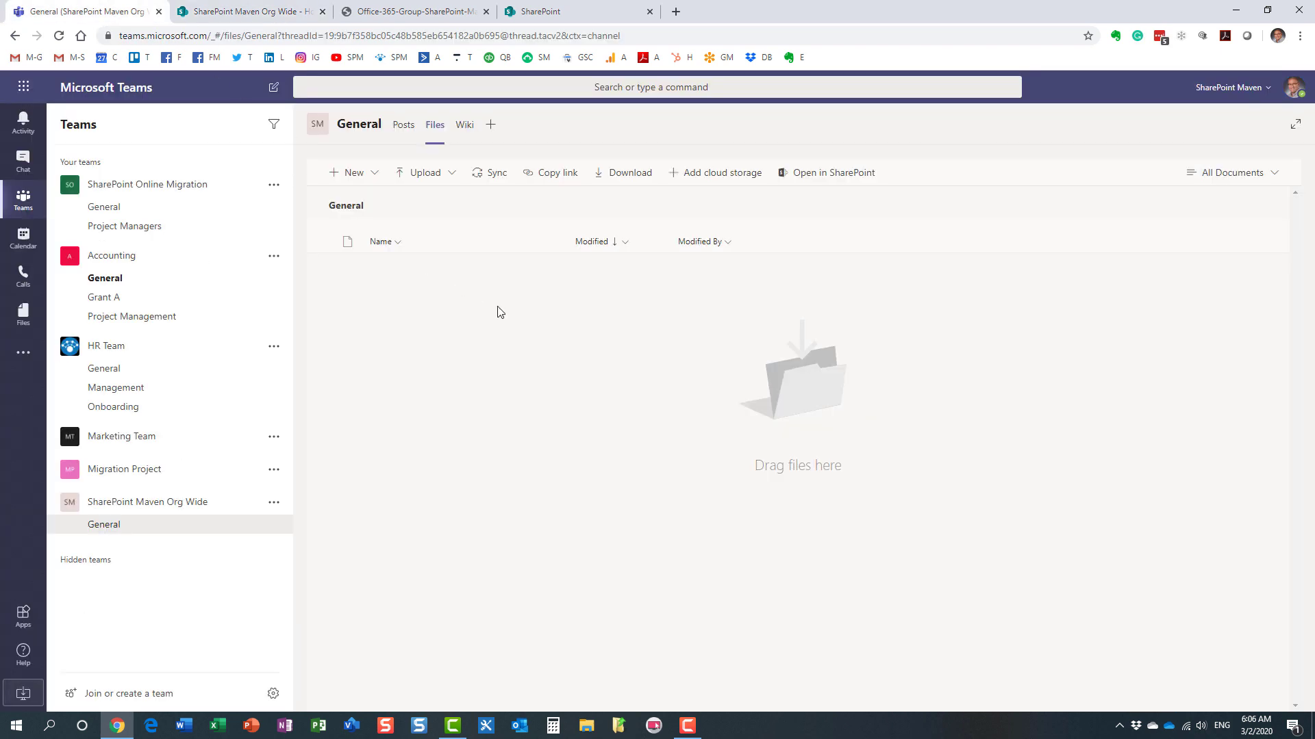